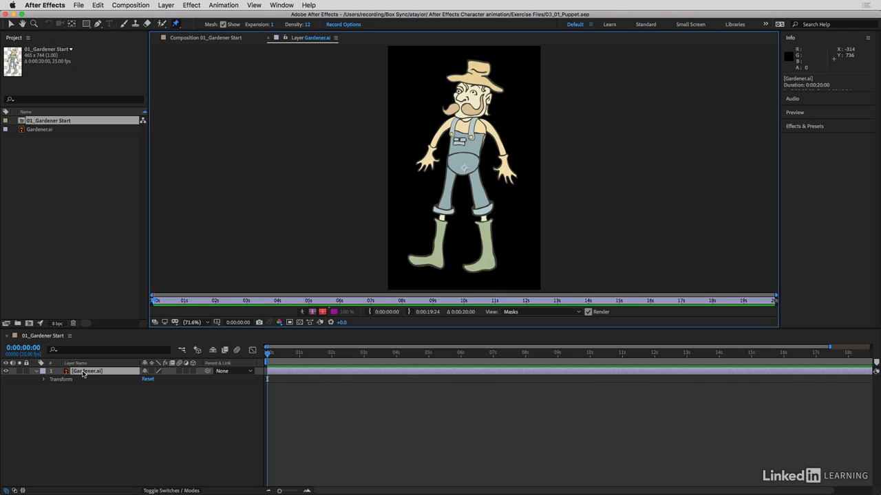
Step: Close the Gardener.ai layer view and place the first puppet pin at the hat's brim in the composition
click(300, 322)
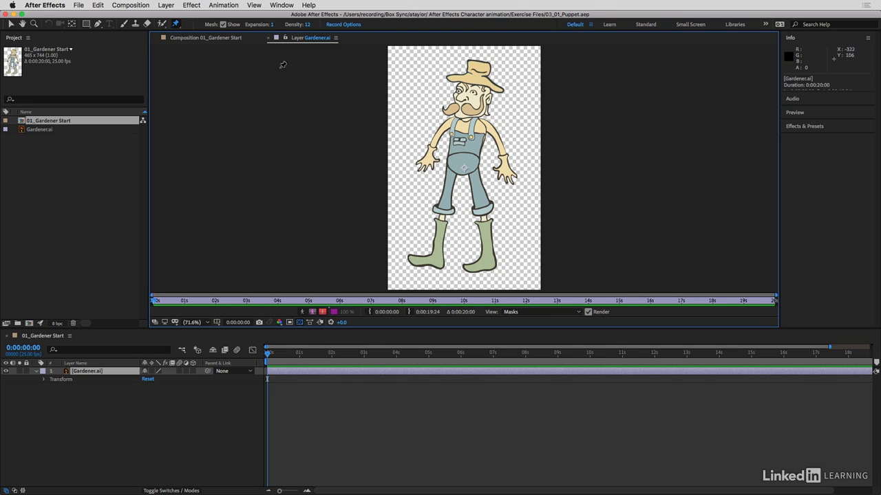
click(269, 39)
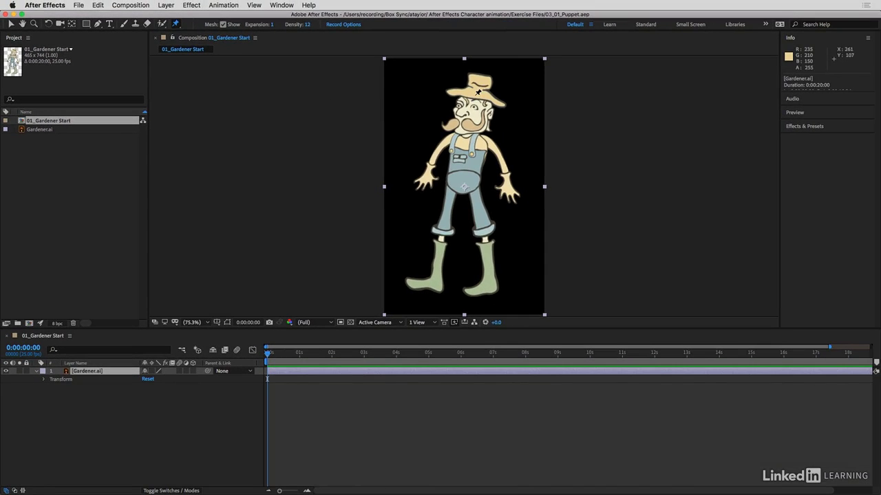
click(475, 96)
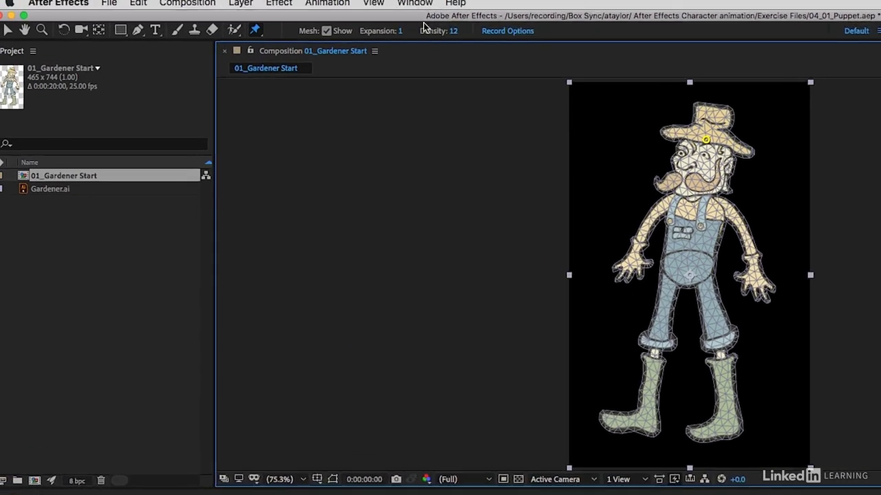
Step: Try a puppet mesh density of 5, and return the density to 12
click(452, 31)
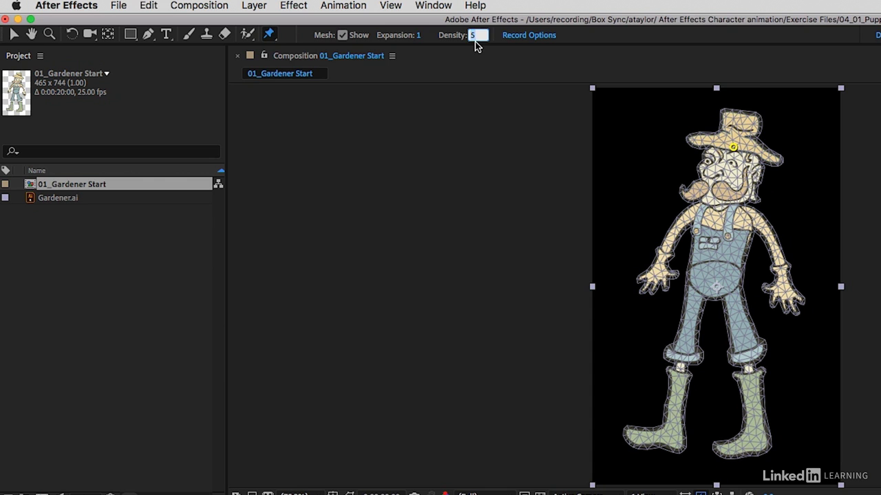
text(5)
key(Return)
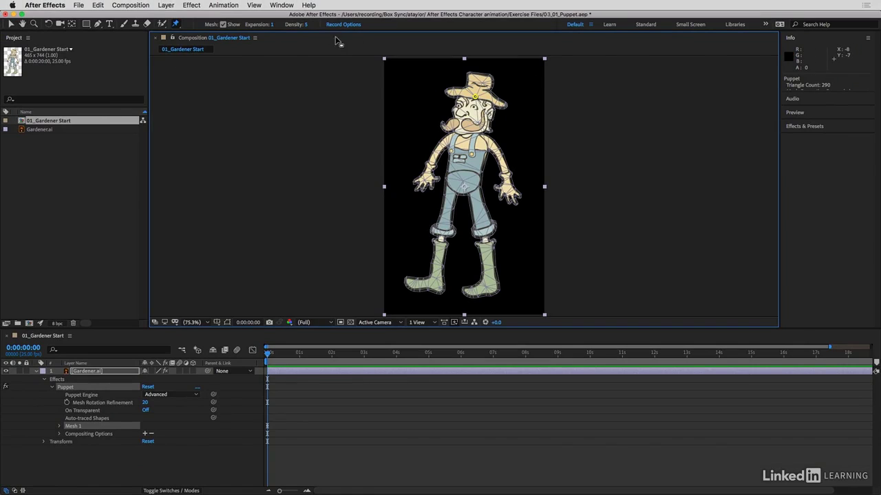
click(306, 26)
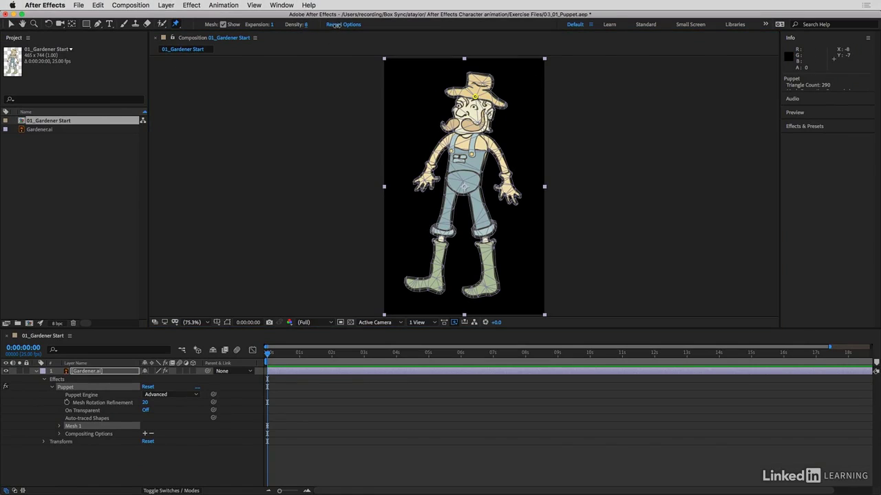
text(12)
key(Return)
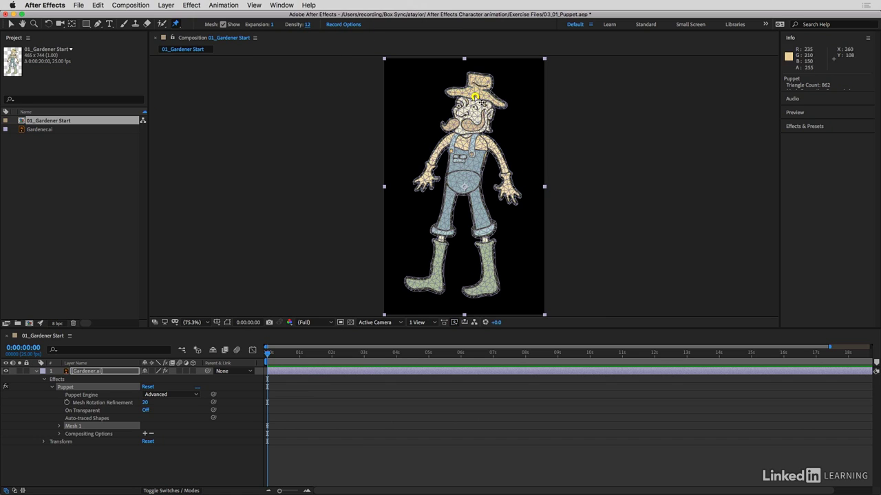
Step: Hide the mesh overlay and place puppet pins on the chin, both shoulders, both elbows and both hands
click(468, 131)
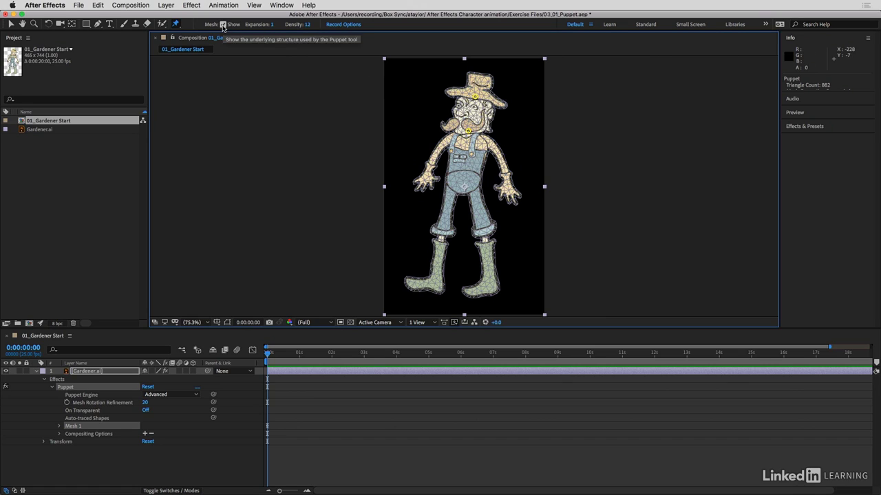
click(222, 25)
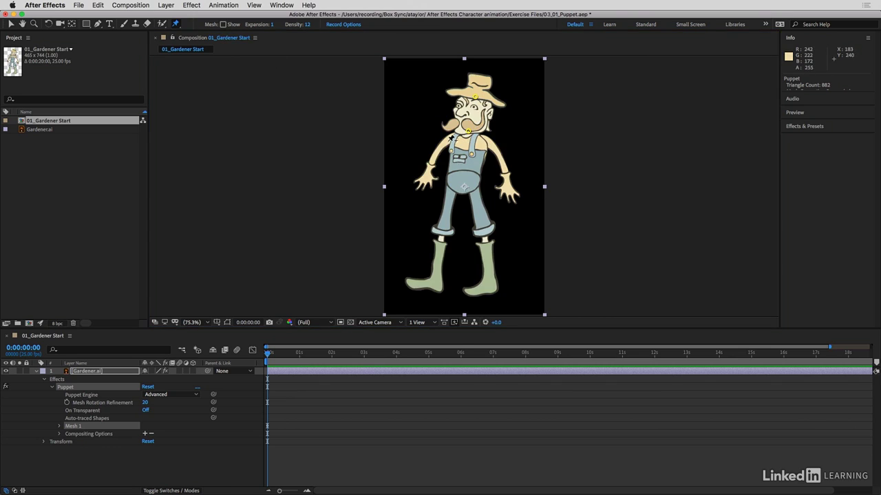
click(447, 143)
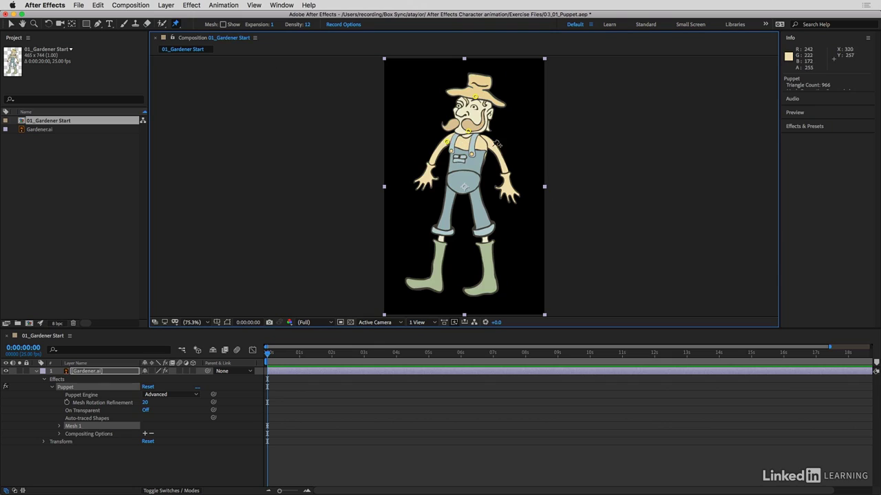
click(491, 145)
click(434, 155)
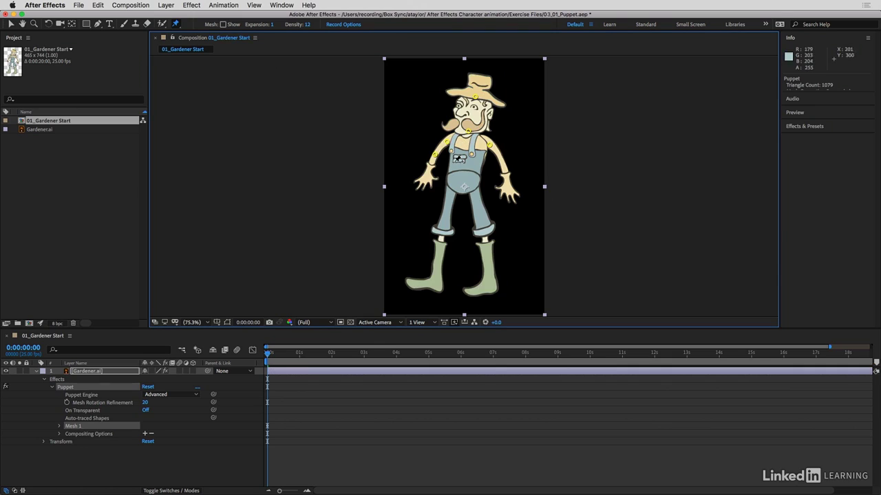
click(502, 162)
click(426, 176)
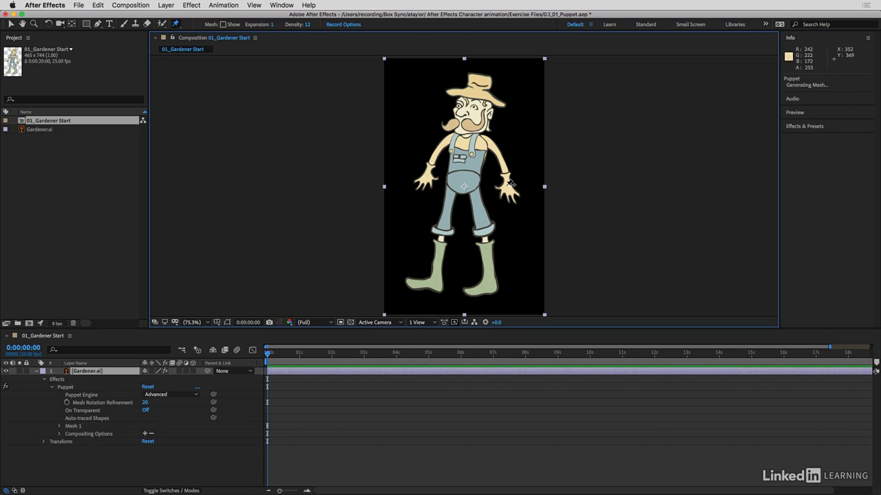
click(505, 185)
Step: Place puppet pins on the gardener's belly, both knees and both feet
click(463, 171)
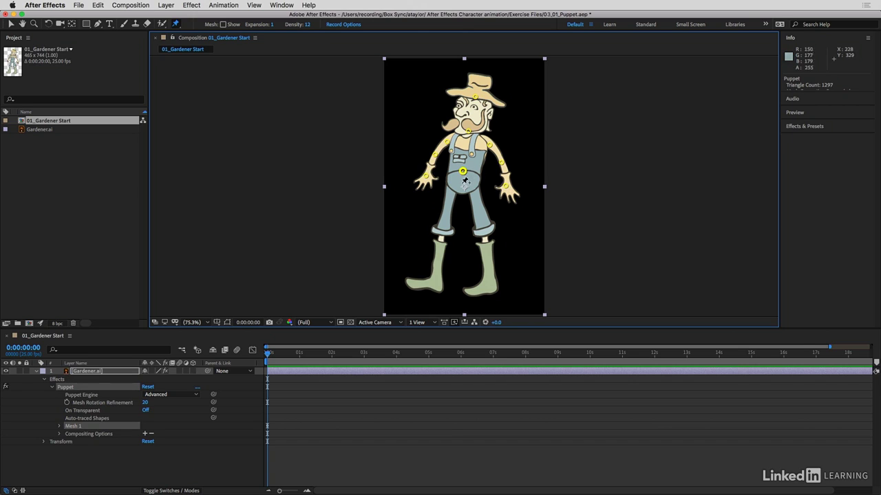
click(441, 236)
click(484, 237)
click(432, 283)
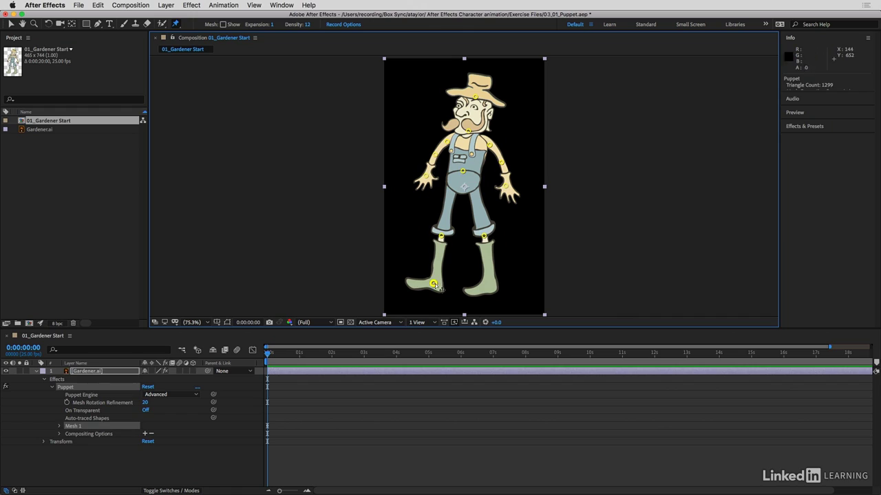
click(487, 287)
Step: Reveal the Deform pins of Mesh 1 and rename Puppet Pin 1 as Head and Puppet Pin 2 as Chin
click(59, 427)
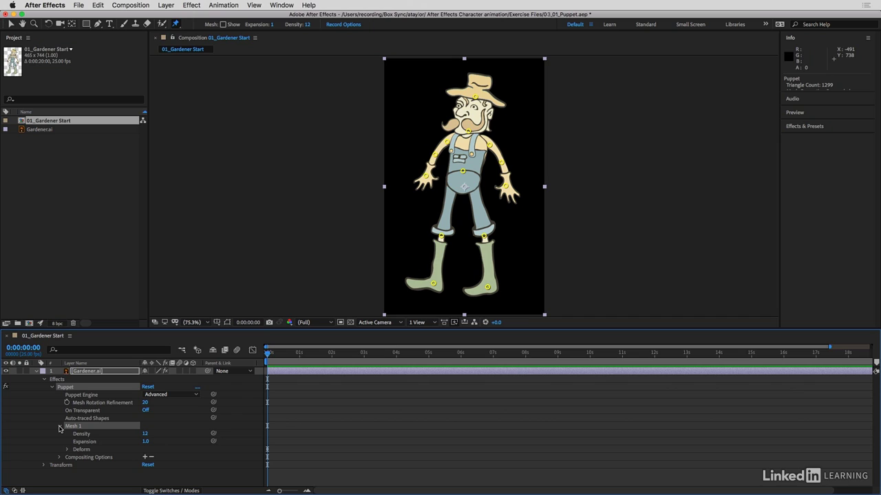
click(66, 388)
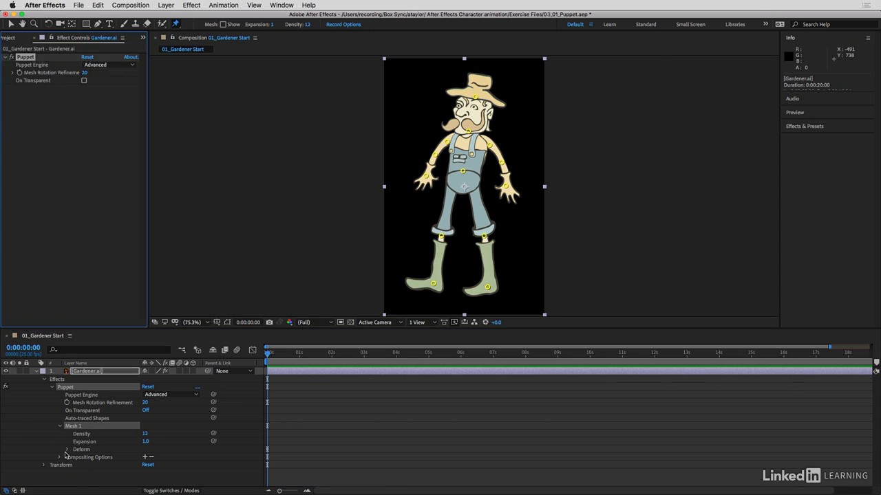
click(66, 450)
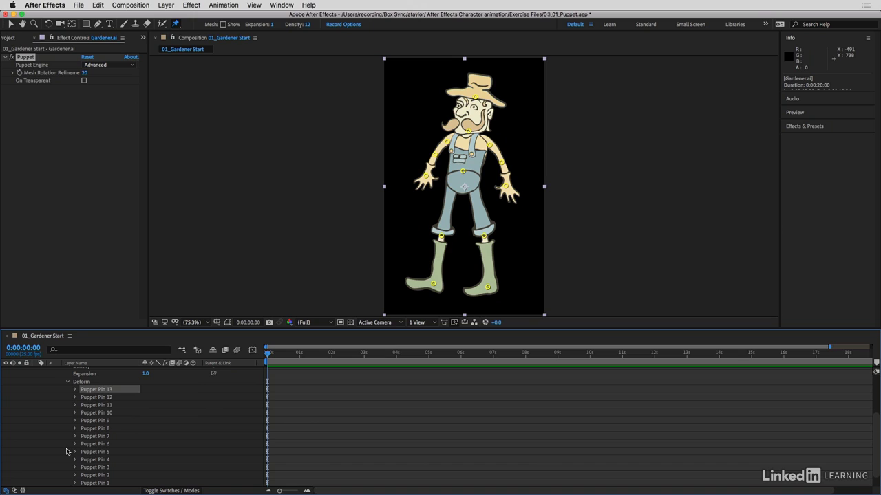
scroll(114, 471, down, 1)
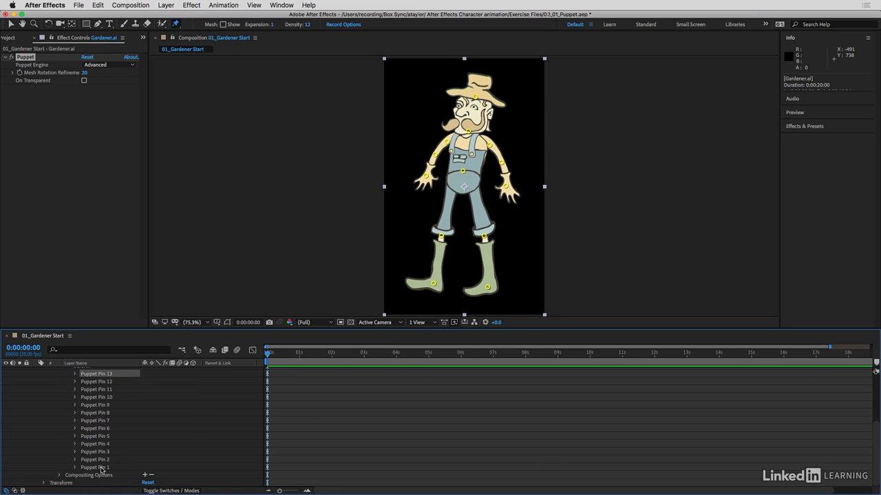
click(101, 468)
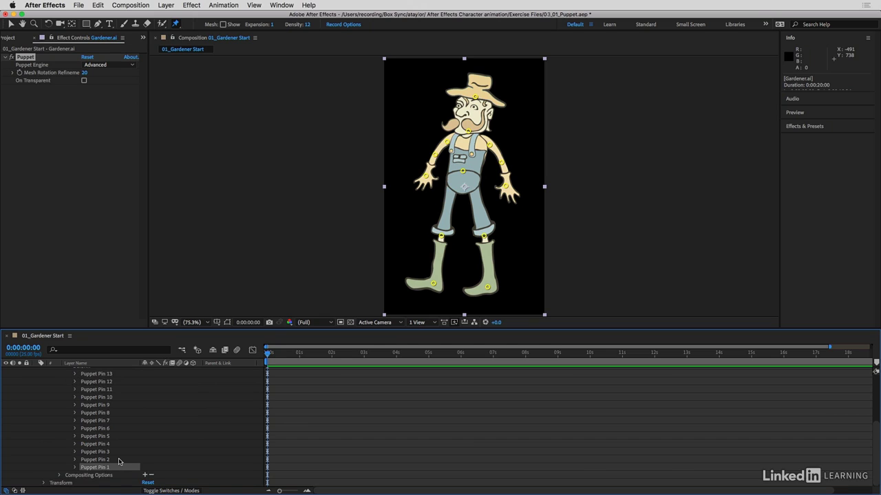
key(Return)
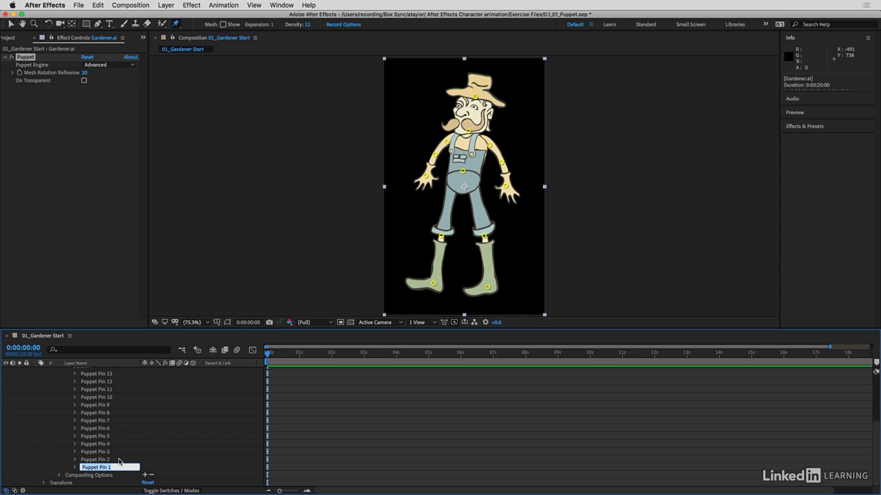
text(Head)
key(Tab)
text(Chin)
Step: Rename Puppet Pins 3 to 6 as Right Shoulder, Left shoulder, Right elbow and Left Elbow
click(99, 451)
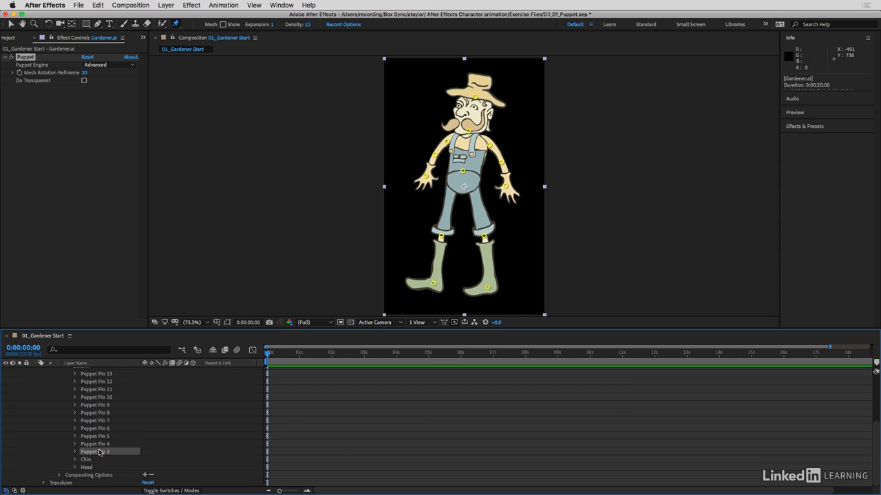
key(Return)
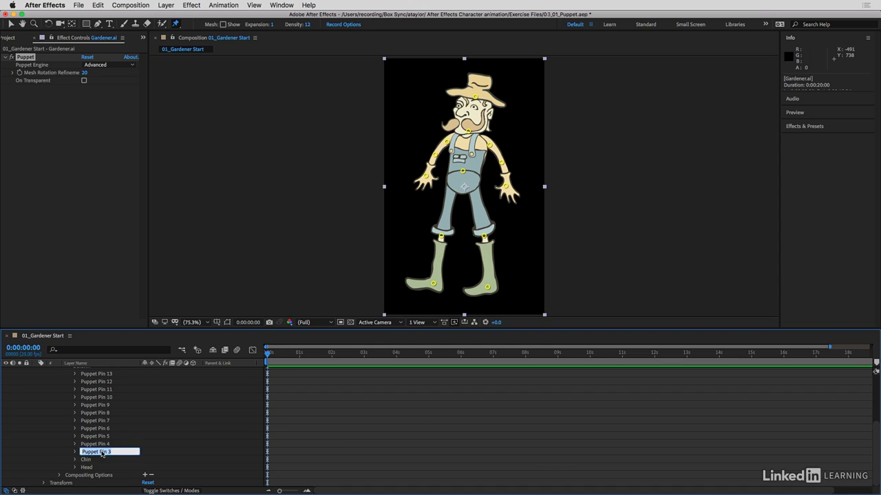
text(Right Shoulder)
key(Tab)
text(Left shoulder)
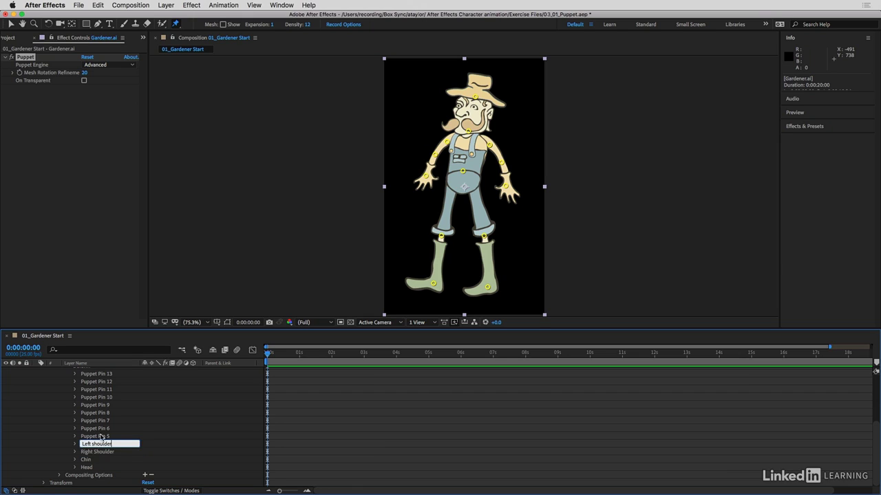
key(Tab)
text(Right elbow)
key(Tab)
text(Left Elbow)
Step: Rename Puppet Pins 7 to 9 as Right Hand, Left Hand and Belly
key(Tab)
text(Right Hand)
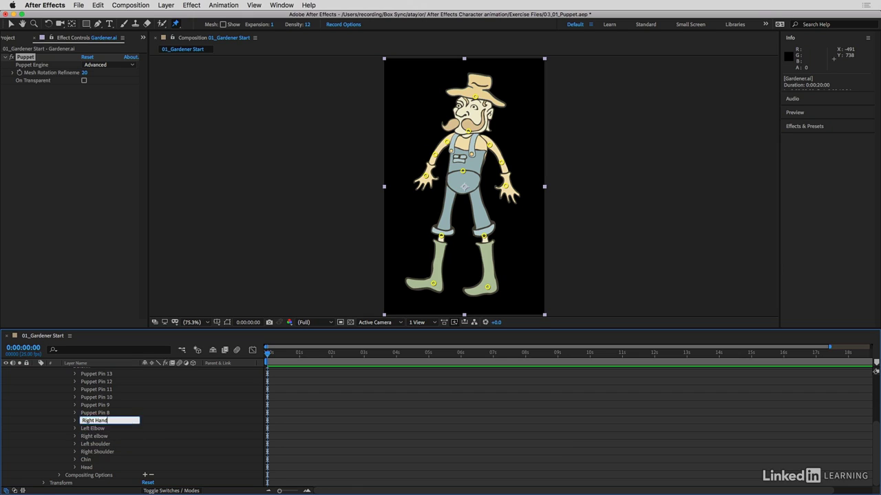
key(Tab)
text(Left Hand)
key(Tab)
text(Belly)
Step: Rename Puppet Pins 10 to 13 as Right Knee, Left Knee, Right Foot and Left Foot
key(Tab)
text(Right Knee)
key(Tab)
text(Left)
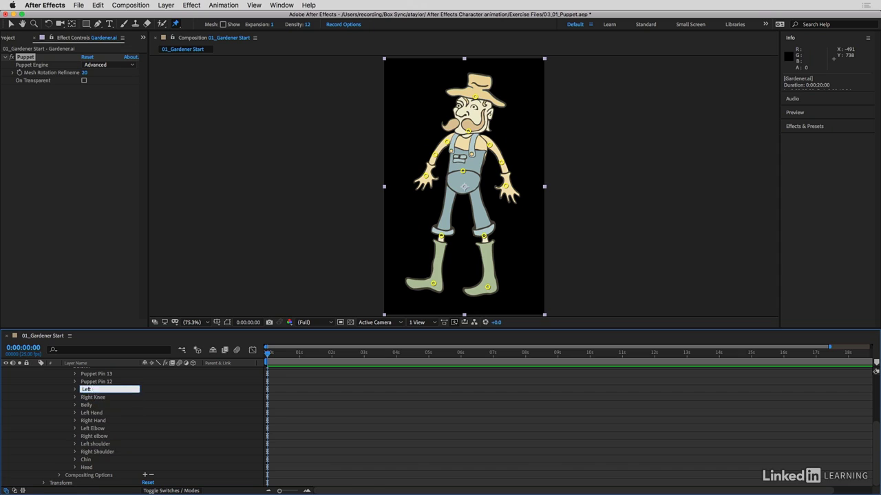
text( Knee)
key(Tab)
text(Right Foot)
key(Tab)
text(Left Foot)
key(Return)
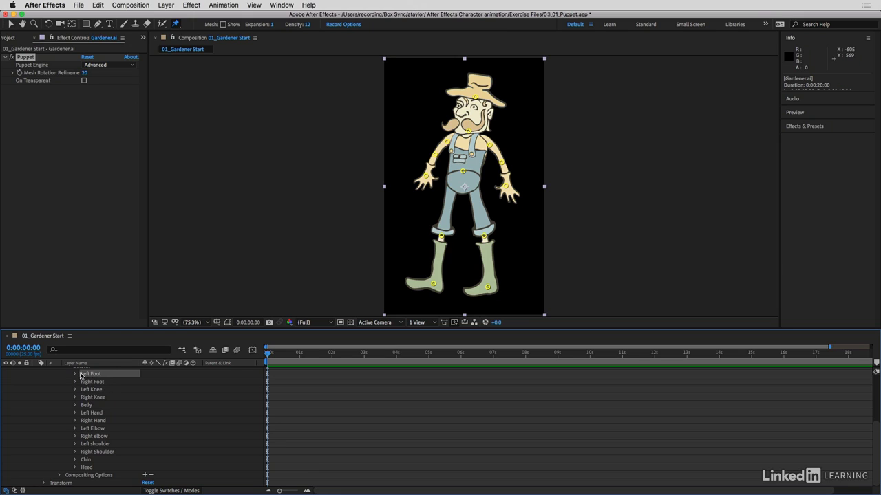
Step: Try moving the Left Foot pin to an X position of 387.3 and repositioning it freely in the composition, and undo the moves
click(75, 374)
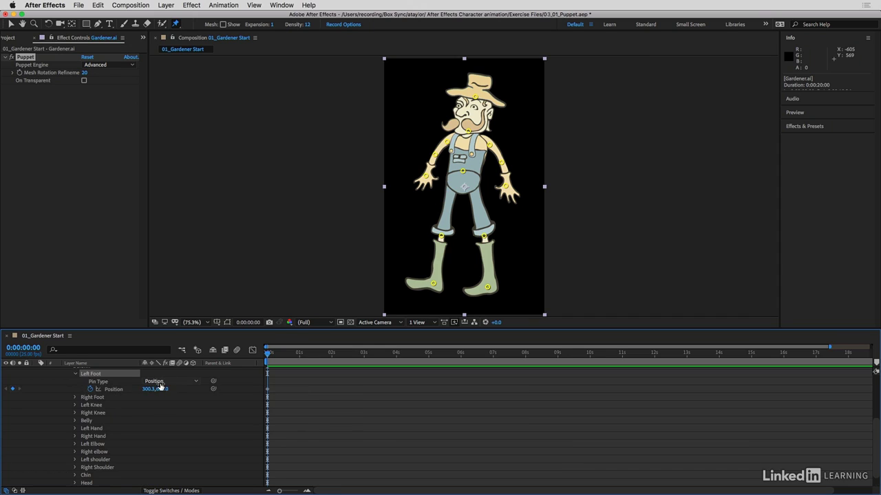
drag(159, 388, 193, 398)
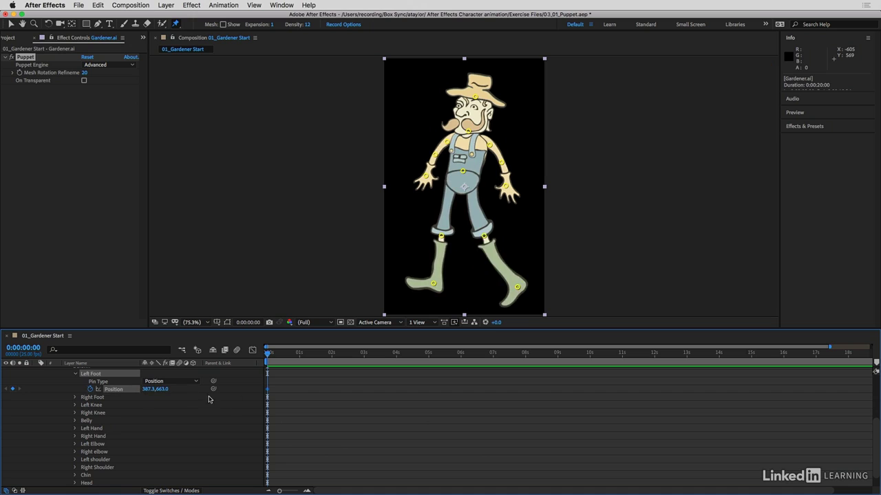
drag(518, 285, 515, 261)
key(super+z)
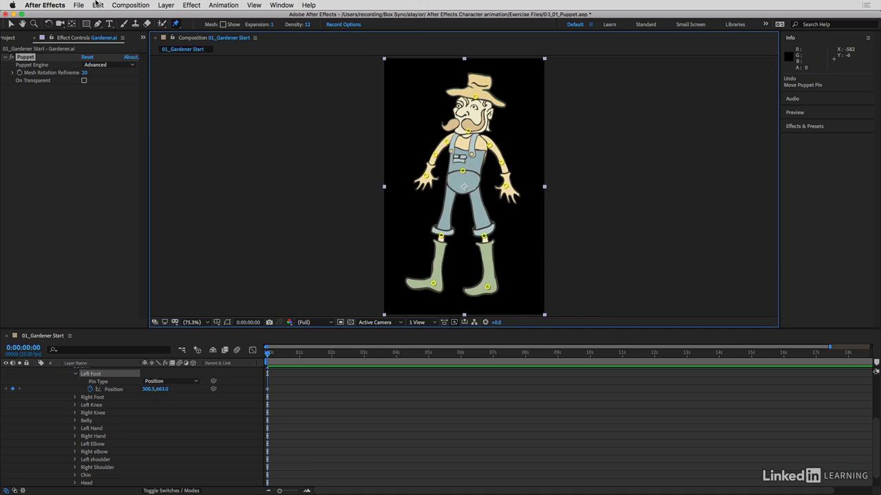
Step: Show the puppet mesh, try moving the Left Foot pin up and outward, and undo that move
click(223, 24)
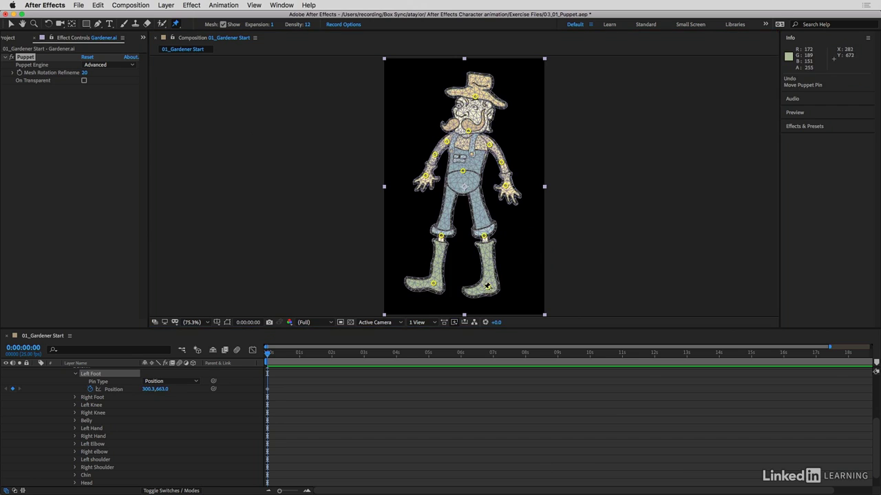
drag(487, 289, 509, 279)
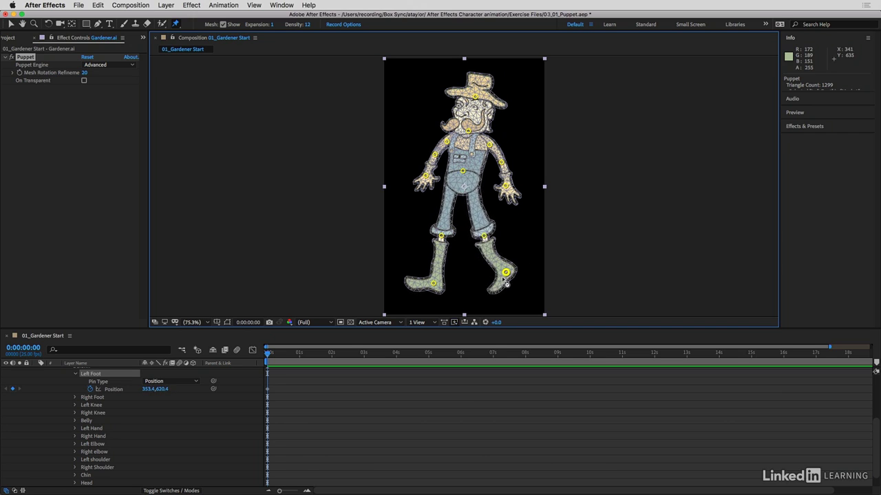
key(super+z)
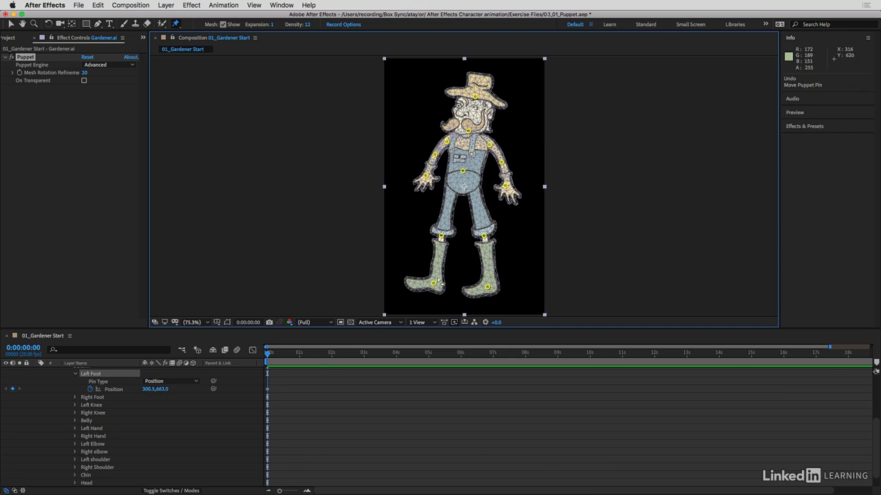
Step: Select all the character's puppet pins except the Left Foot and Right Foot pins
click(76, 374)
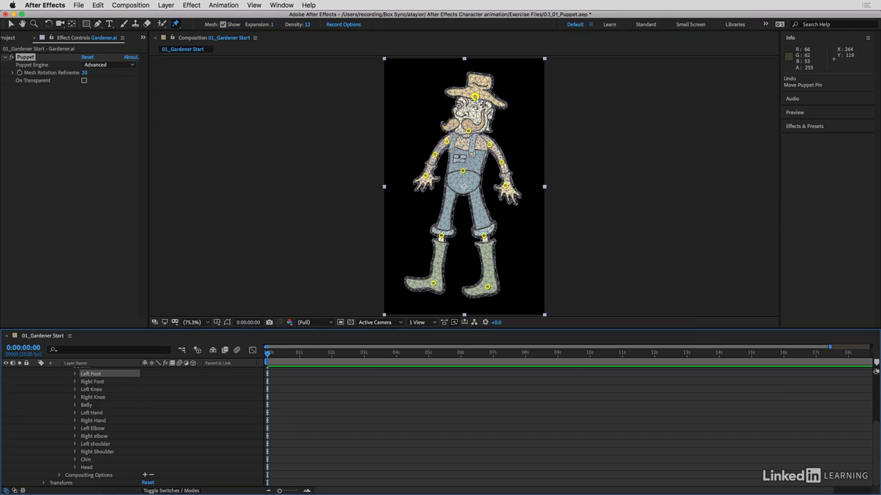
click(477, 99)
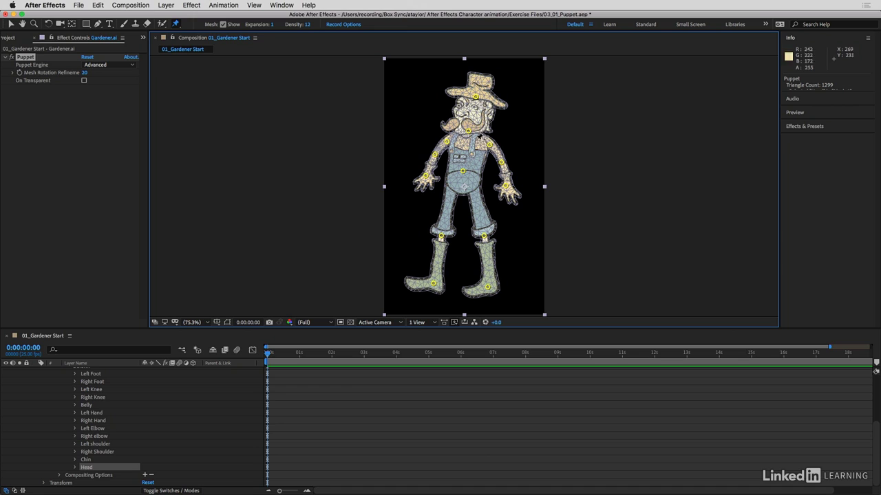
shift+click(468, 130)
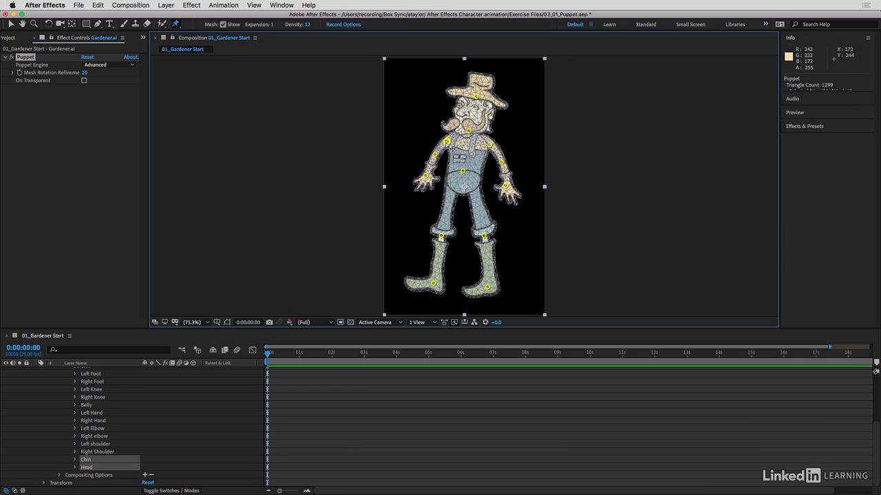
shift+click(447, 142)
shift+click(434, 155)
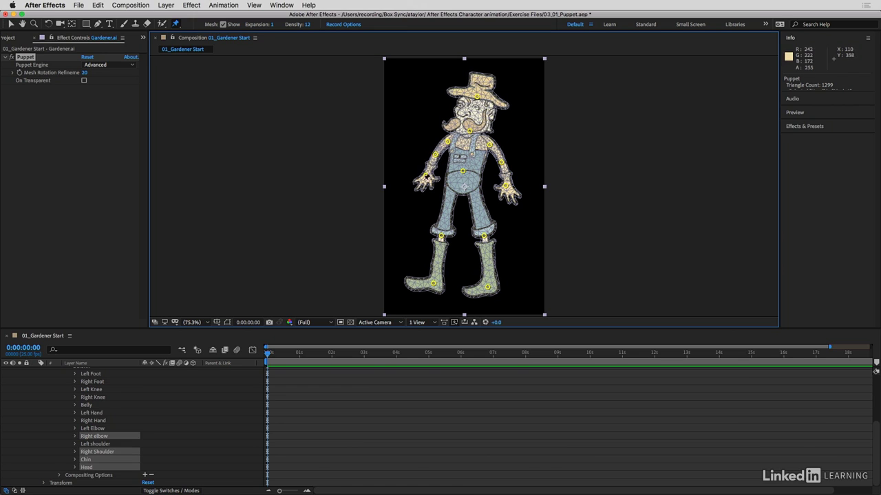
shift+click(426, 177)
shift+click(463, 171)
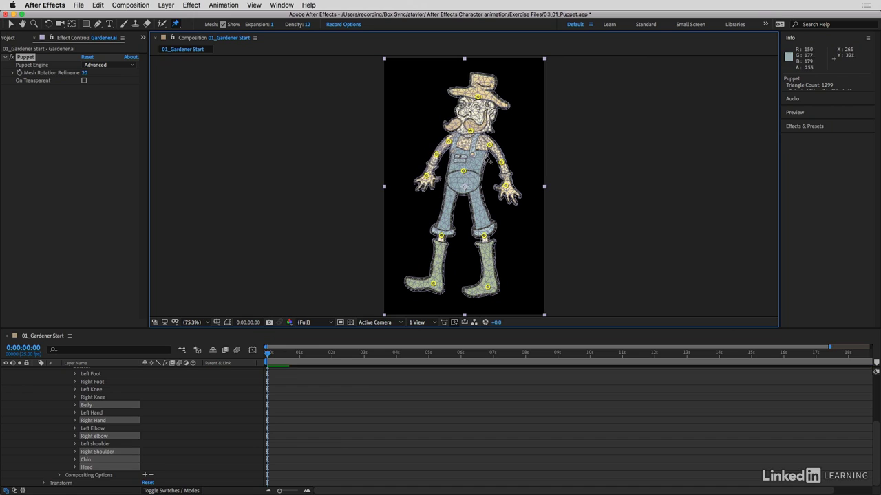
shift+click(489, 145)
shift+click(502, 163)
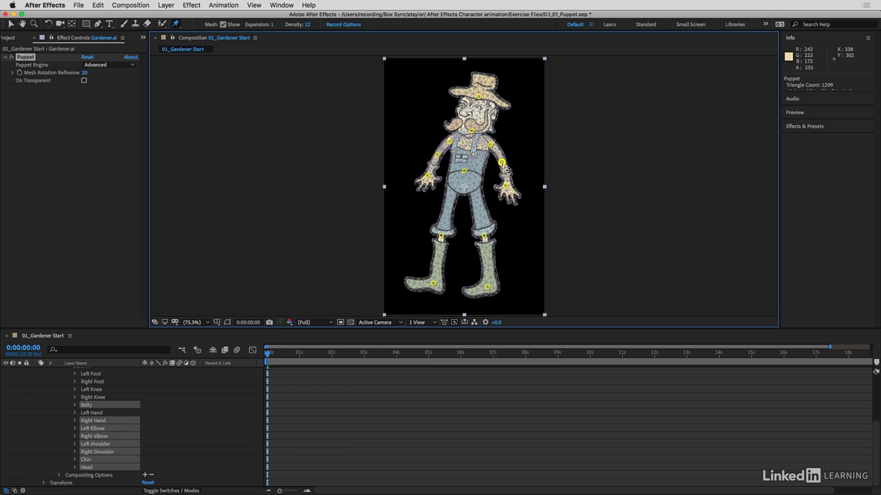
shift+click(507, 186)
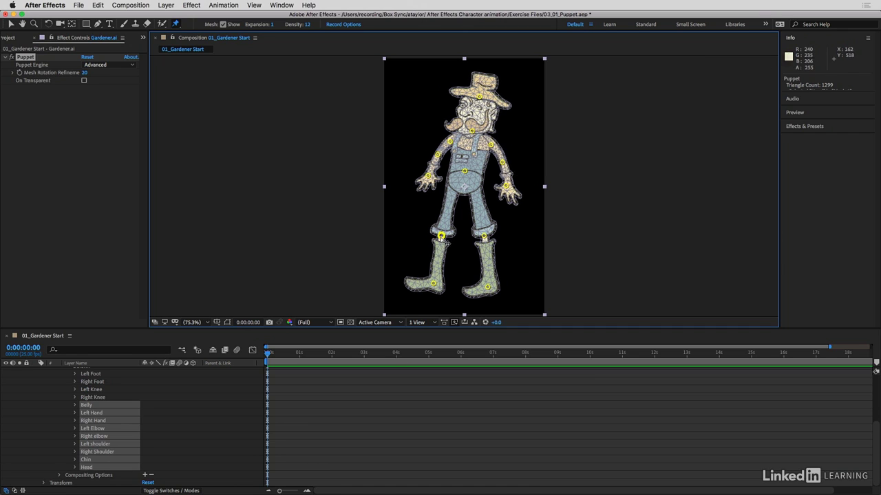
shift+click(485, 238)
shift+click(485, 237)
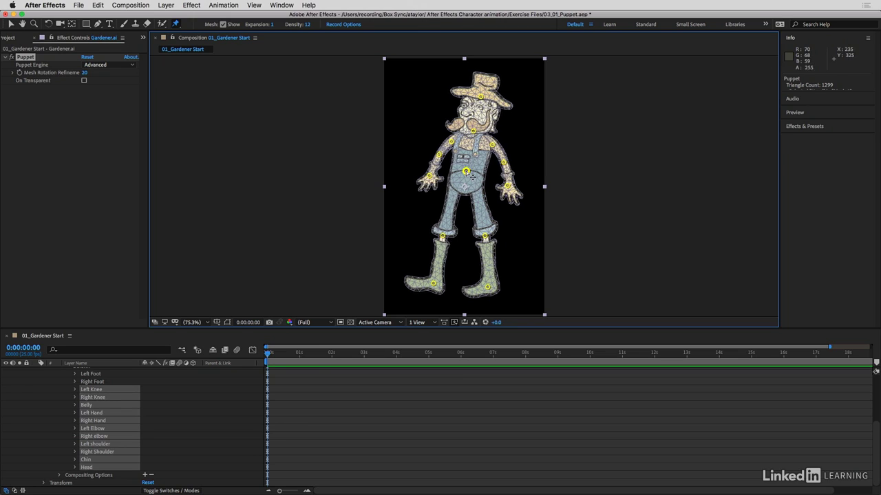
Step: Try moving the selected pins together slightly down and left, and undo the move
mouse_move(472, 177)
mouse_down()
mouse_move(448, 177)
mouse_move(464, 169)
mouse_move(448, 170)
mouse_move(461, 168)
mouse_move(450, 188)
mouse_move(457, 178)
mouse_move(462, 184)
mouse_move(456, 190)
mouse_move(459, 172)
mouse_move(465, 180)
mouse_up()
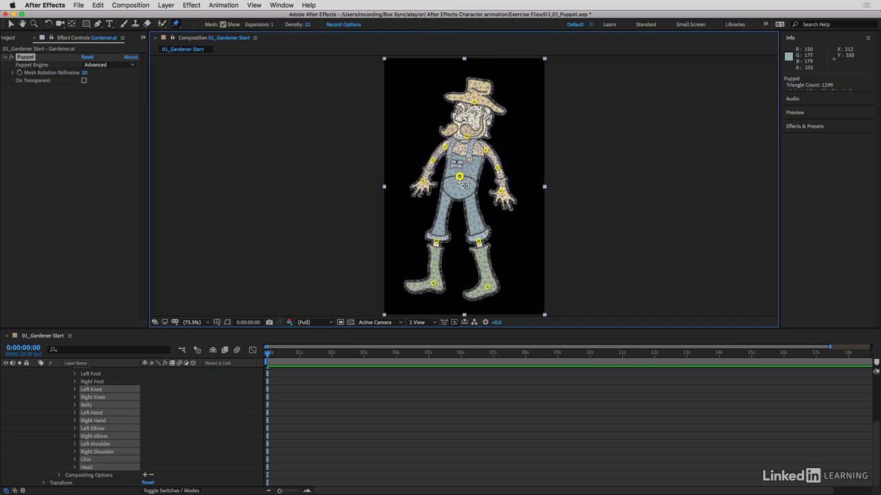
key(super+z)
Step: Hide the puppet mesh and set the puppet recording smoothing to 0
click(222, 25)
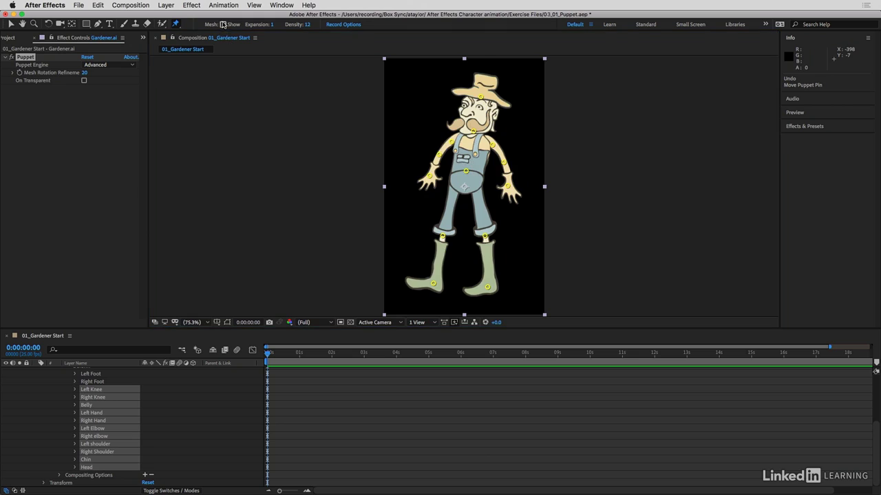
click(342, 25)
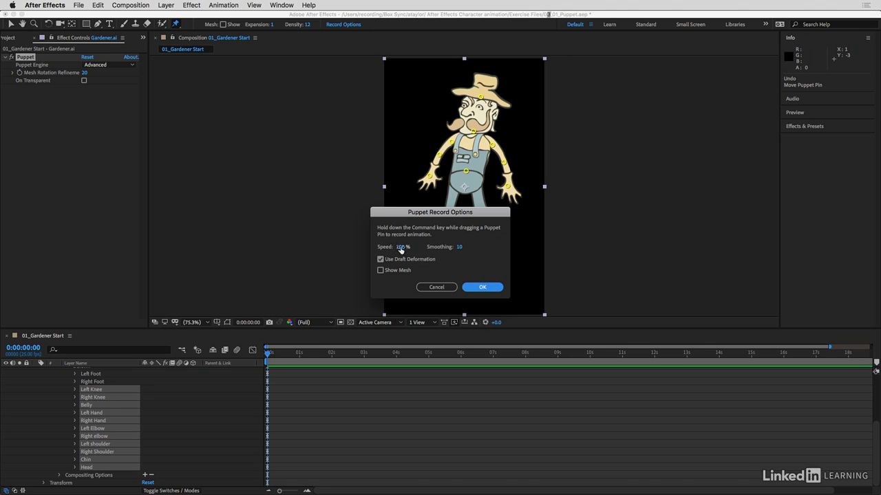
click(458, 248)
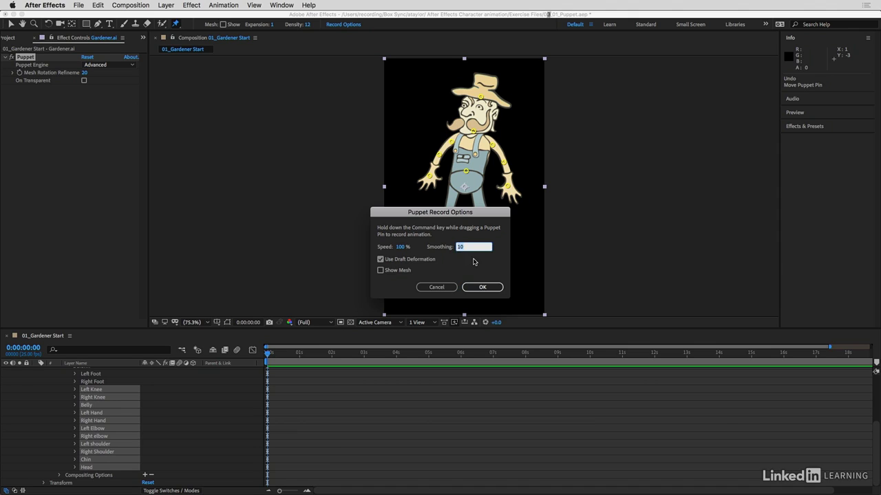
text(0)
key(Return)
click(484, 287)
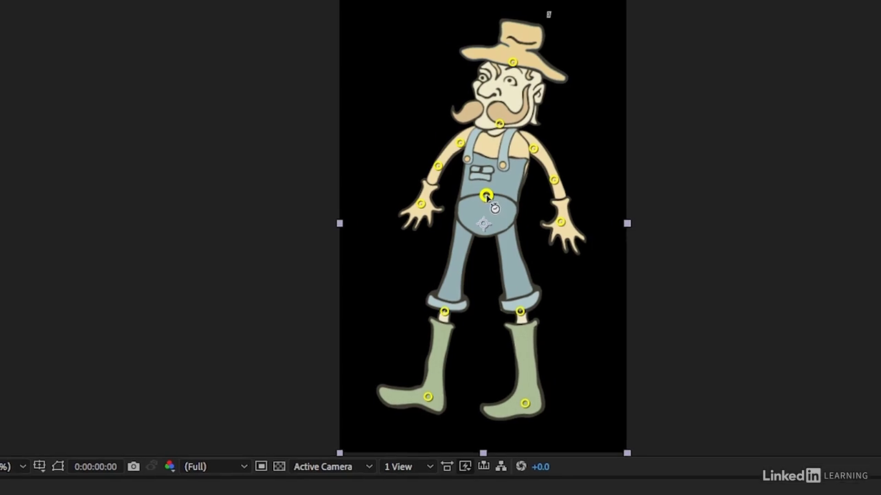
Step: Record a live body motion of the selected pins from the Belly pin and preview it with the work area extended to 20 seconds
mouse_move(487, 198)
mouse_down()
mouse_move(482, 180)
mouse_move(474, 205)
mouse_move(457, 169)
mouse_move(466, 183)
mouse_move(453, 182)
mouse_move(465, 176)
mouse_move(457, 193)
mouse_move(465, 189)
mouse_move(456, 184)
mouse_move(463, 174)
mouse_move(455, 183)
mouse_up()
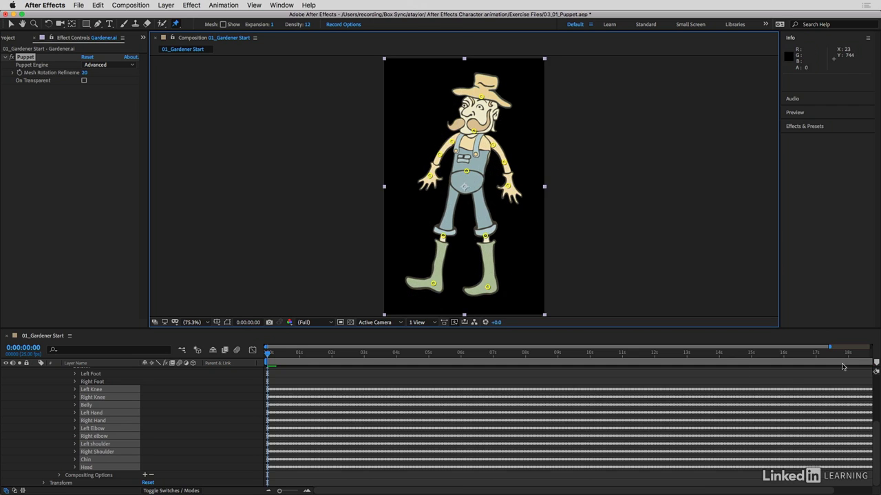
drag(830, 347, 870, 347)
key(space)
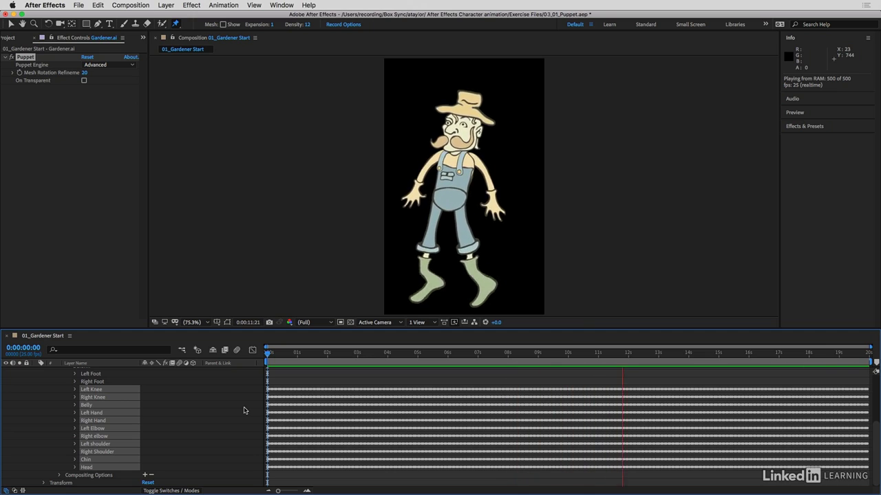
key(space)
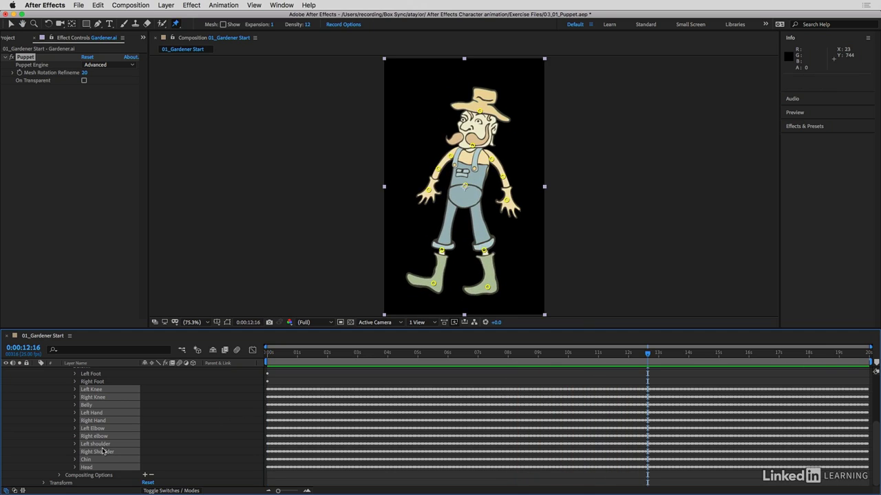
Step: Smooth the Belly pin's Position keyframes with the Smoother on the spatial path at tolerance 1, and preview the motion
click(51, 439)
click(87, 406)
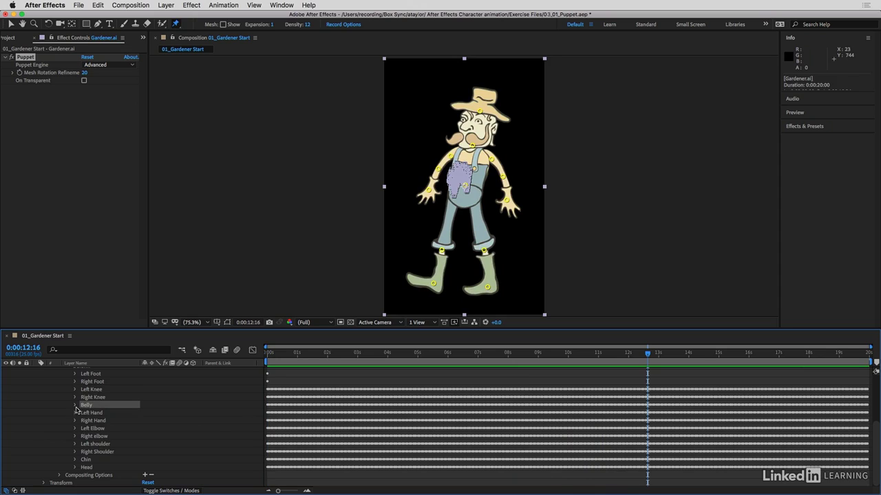
click(75, 405)
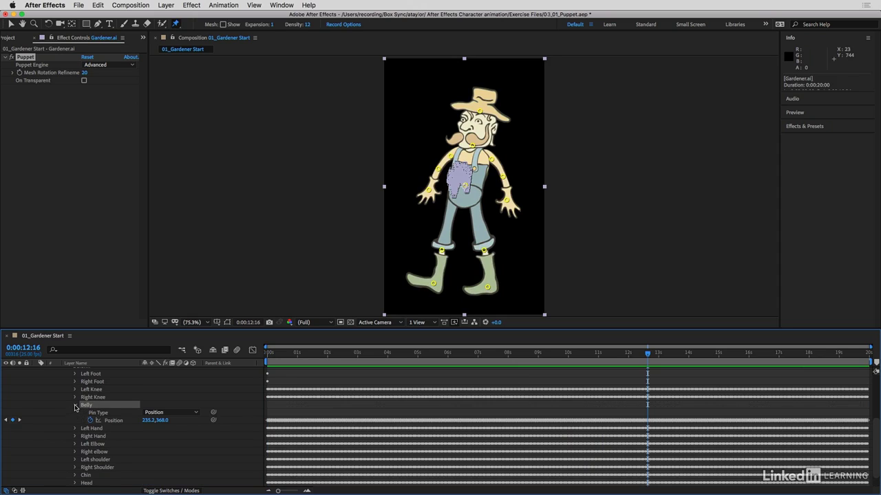
click(114, 421)
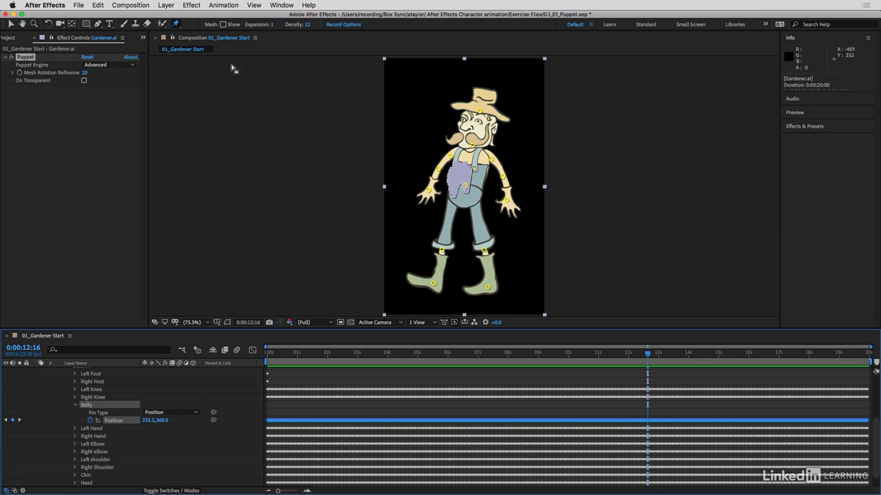
click(279, 5)
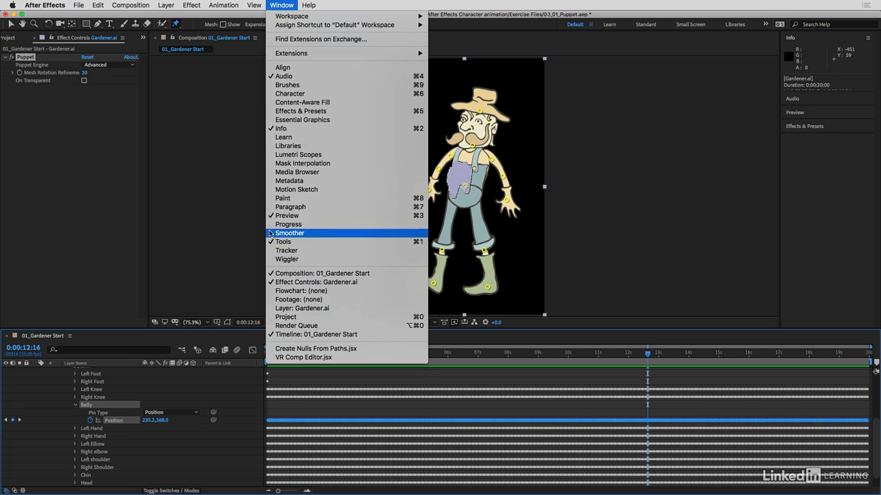
click(315, 234)
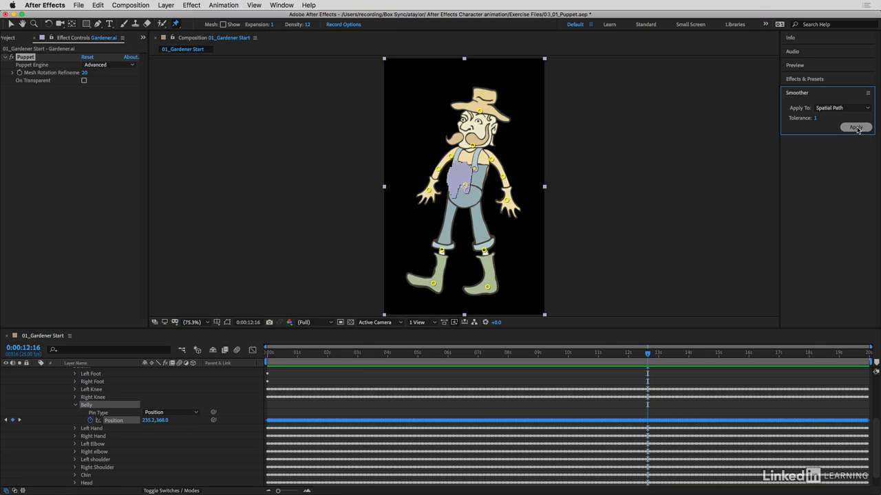
click(855, 128)
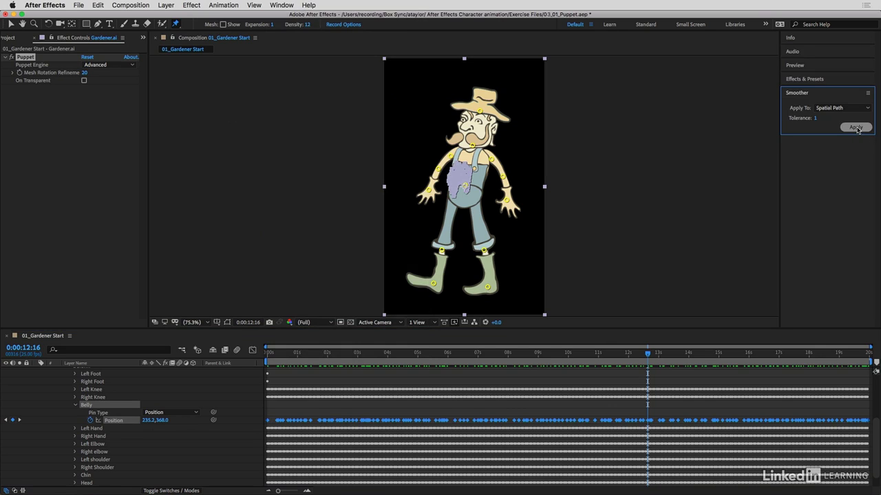
key(space)
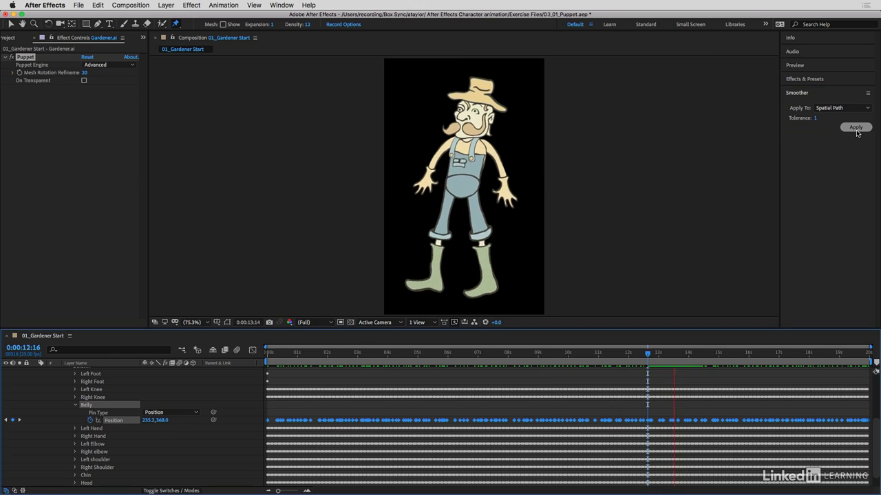
Step: Reveal the keyframed properties and smooth the Left Elbow pin's Position keyframes with a tolerance of 10
key(u)
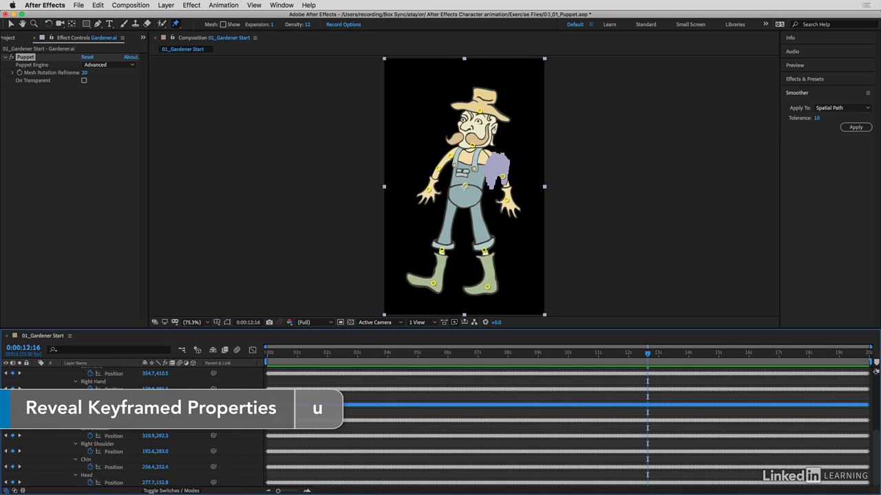
click(817, 118)
text(10)
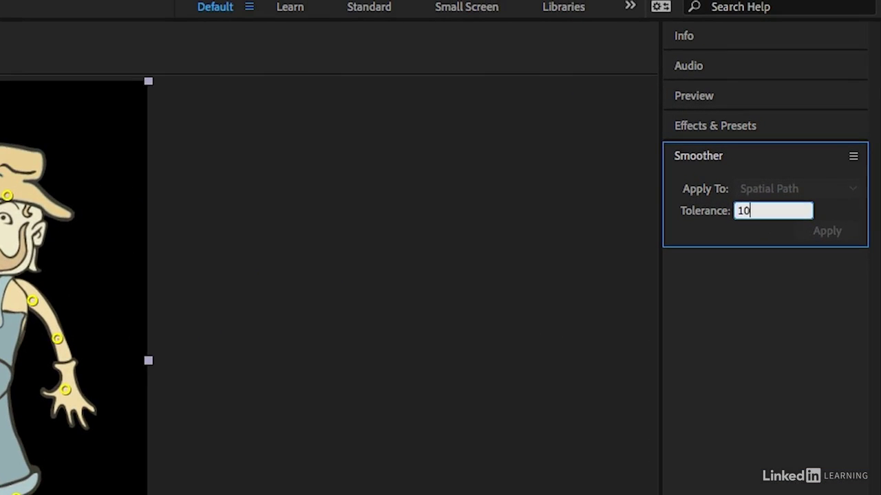
key(Return)
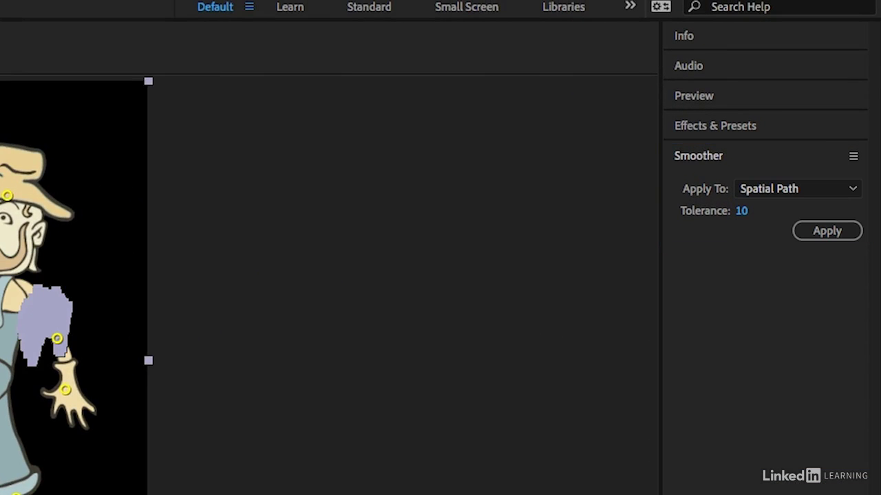
click(833, 238)
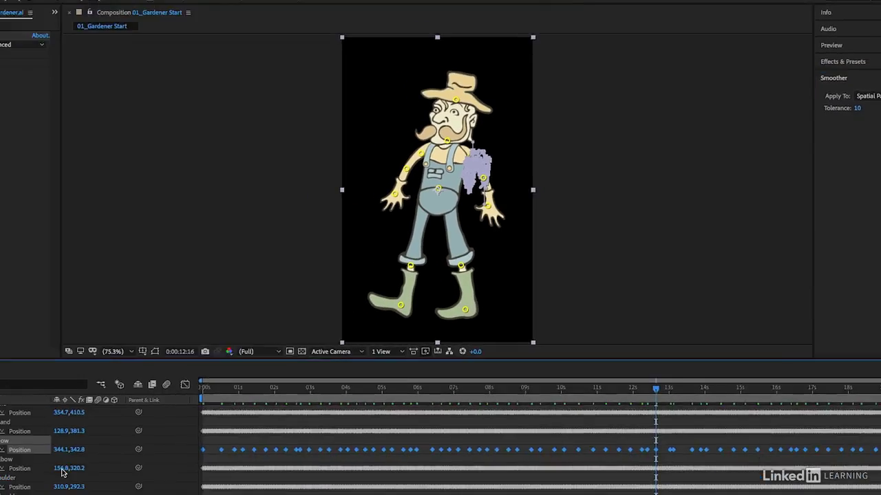
Step: Smooth the Right elbow pin's Position keyframes with a tolerance of 10 and preview the animation from the start
click(152, 420)
click(122, 422)
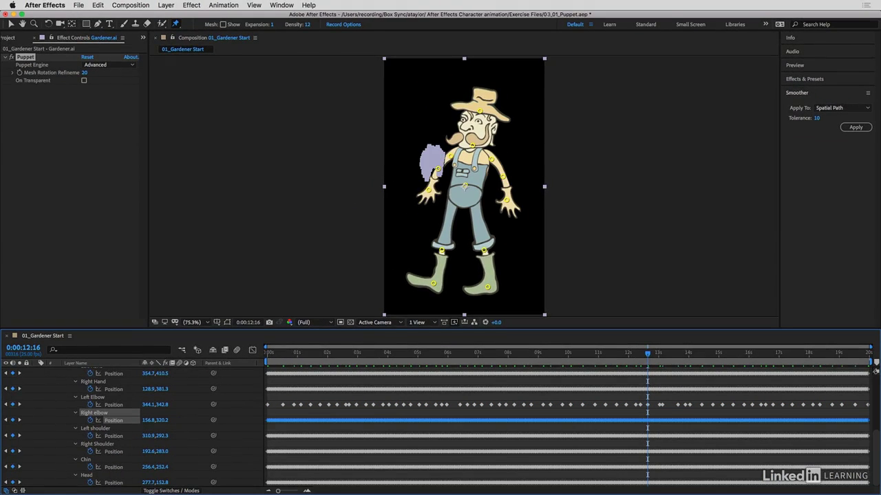
click(855, 128)
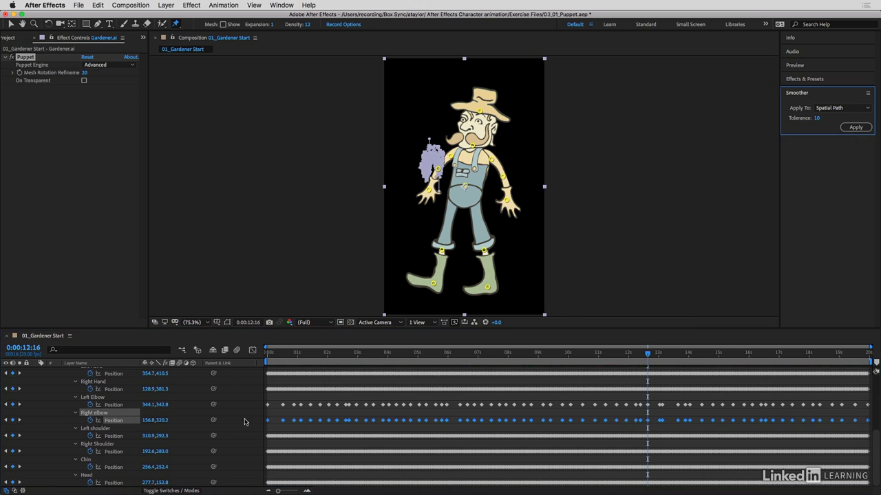
click(267, 354)
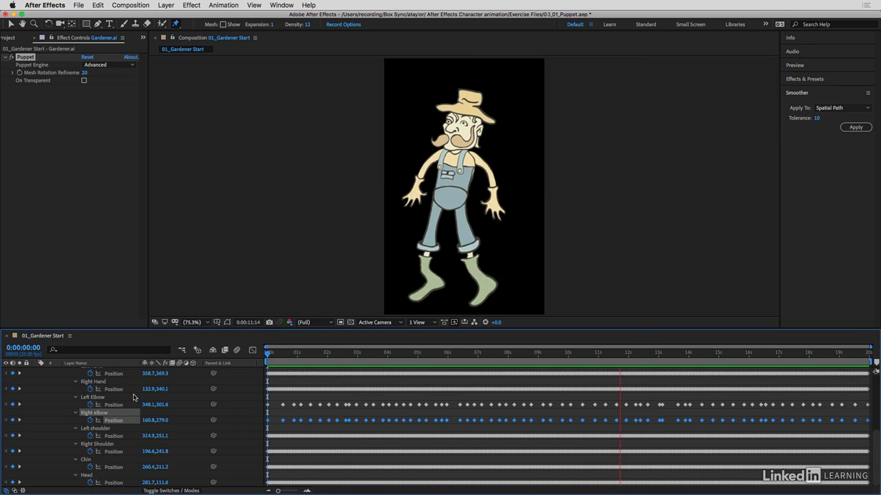
Step: Smooth the Position keyframes of the Chin and Head pins with a tolerance of 10
scroll(136, 398, up, 3)
scroll(136, 398, down, 3)
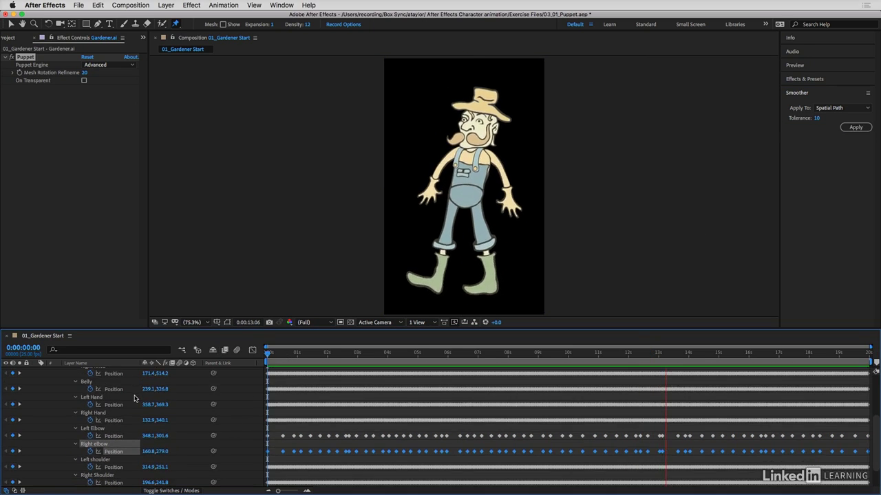
click(114, 467)
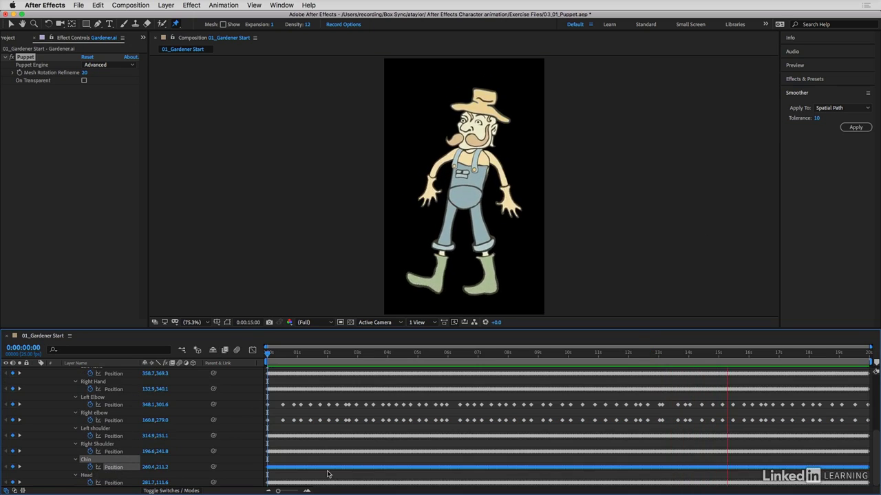
click(855, 127)
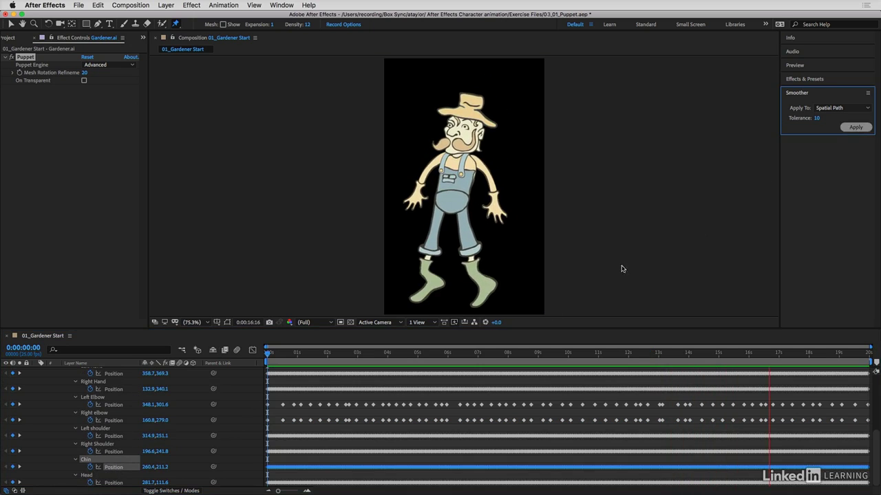
click(119, 484)
click(856, 129)
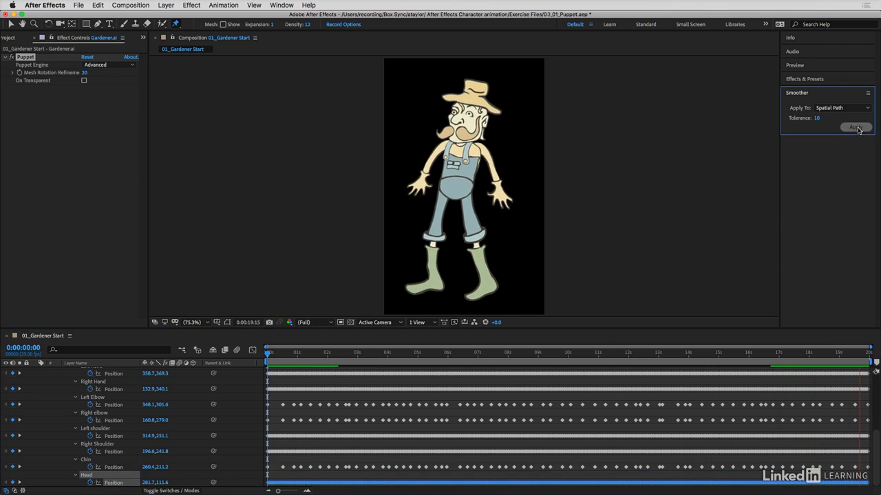